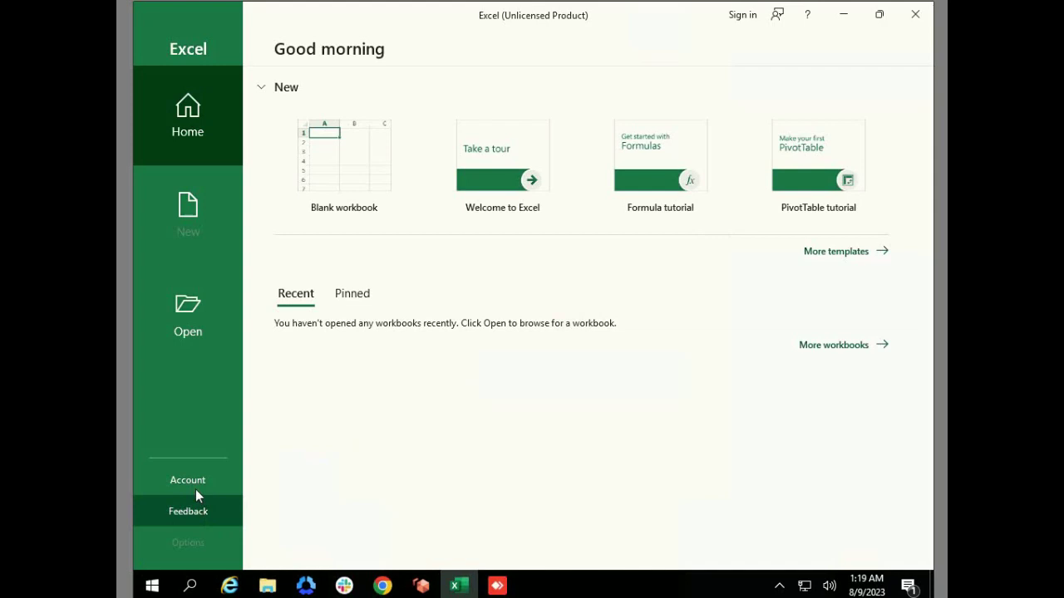
Check the Office product licence information on the account page, and try to sign in to Office.
click(190, 487)
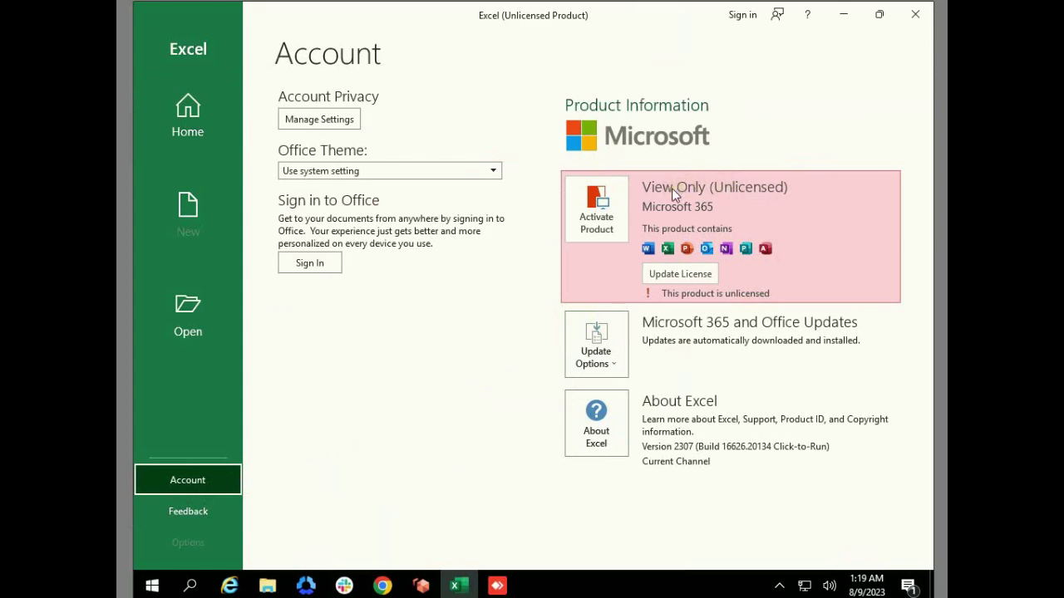
click(208, 123)
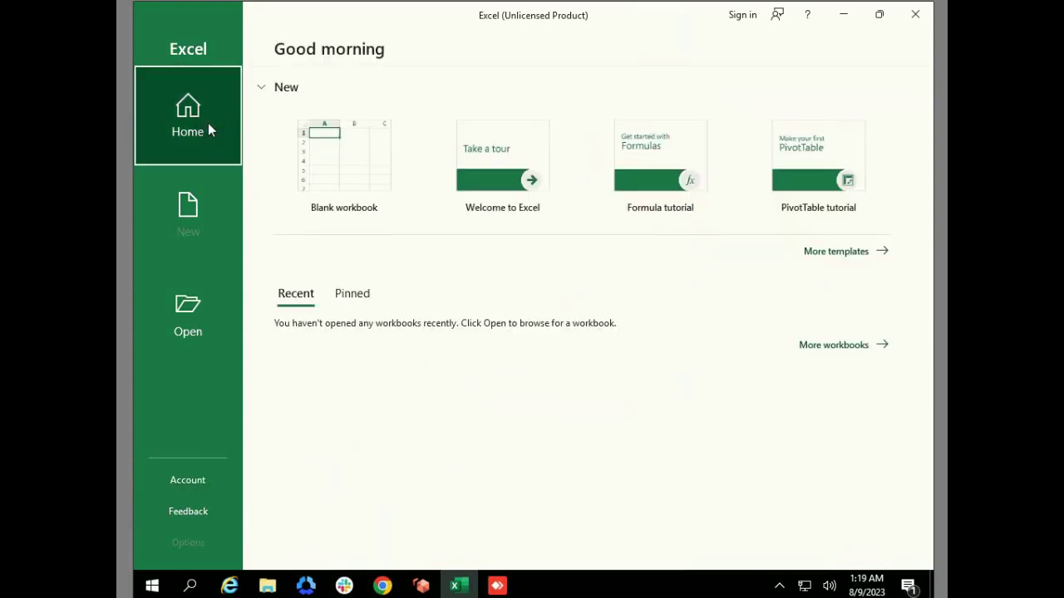
click(748, 24)
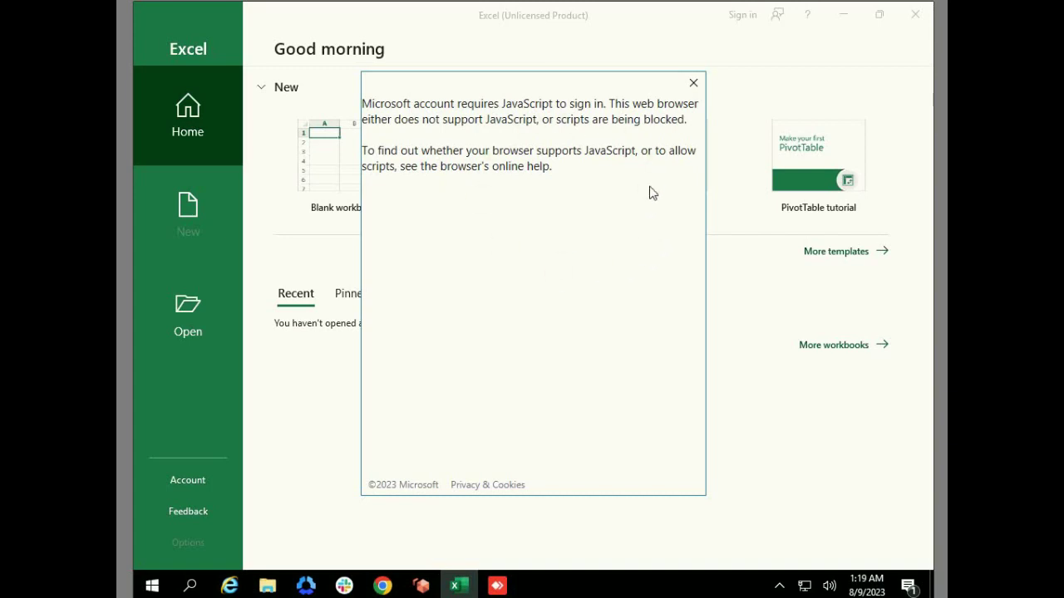
click(691, 84)
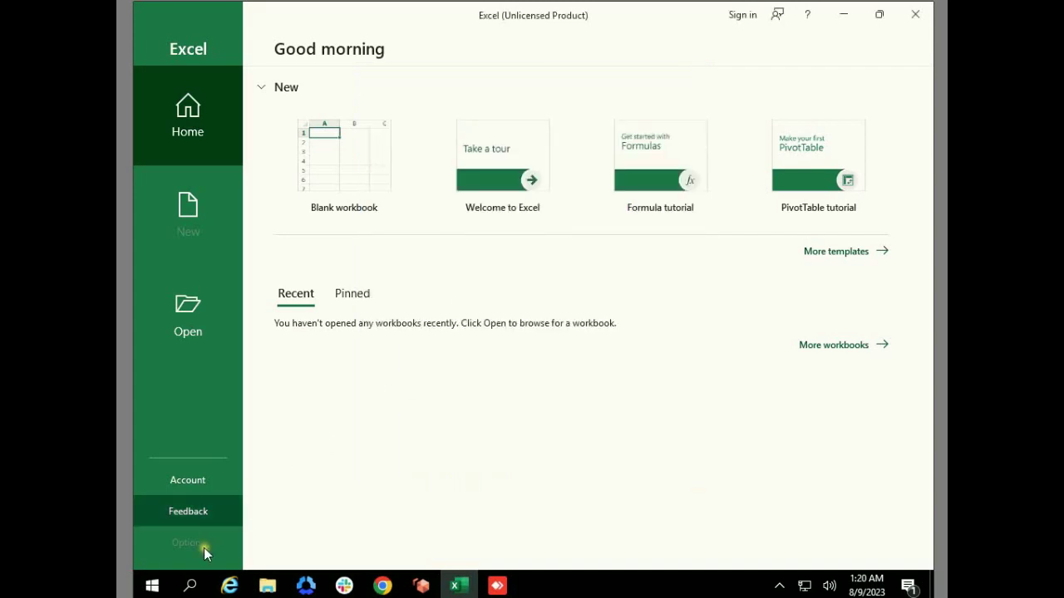
Search Windows for "internet", open Internet Options, and open the custom security level settings for the Restricted sites zone.
click(165, 589)
text(in)
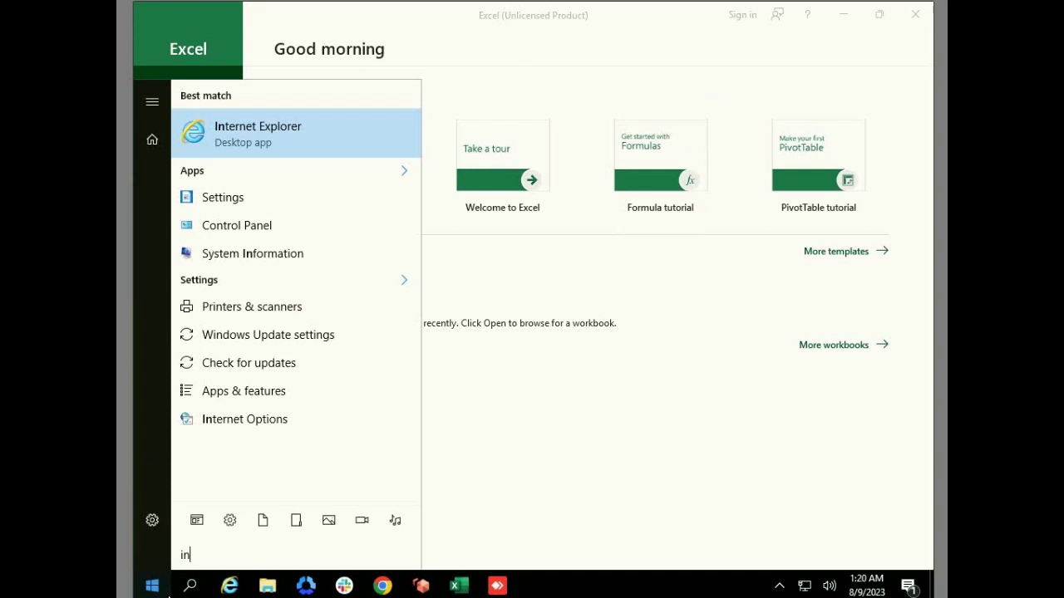
text(ternet)
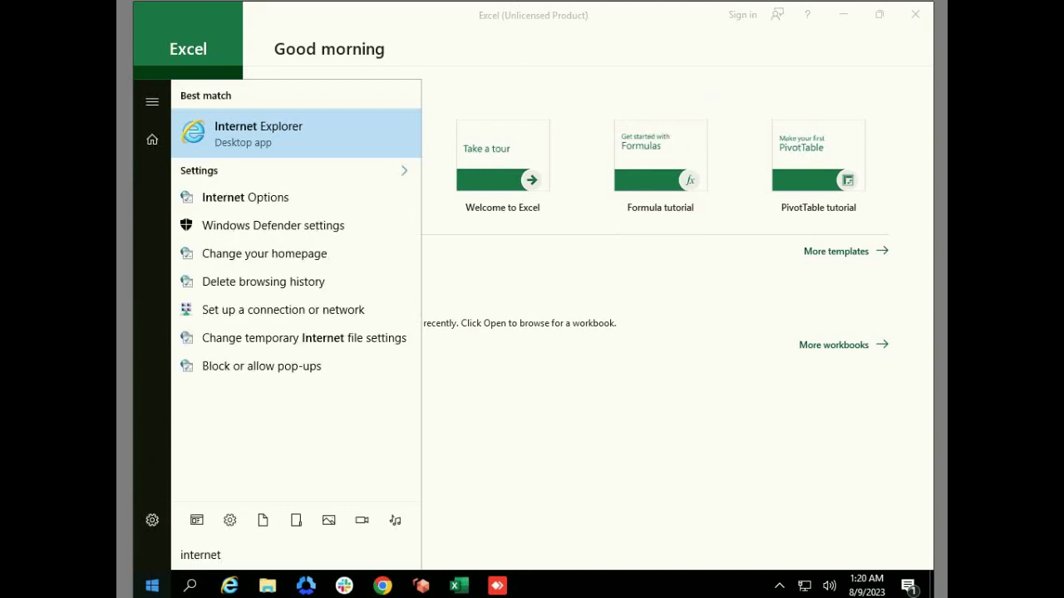
click(388, 218)
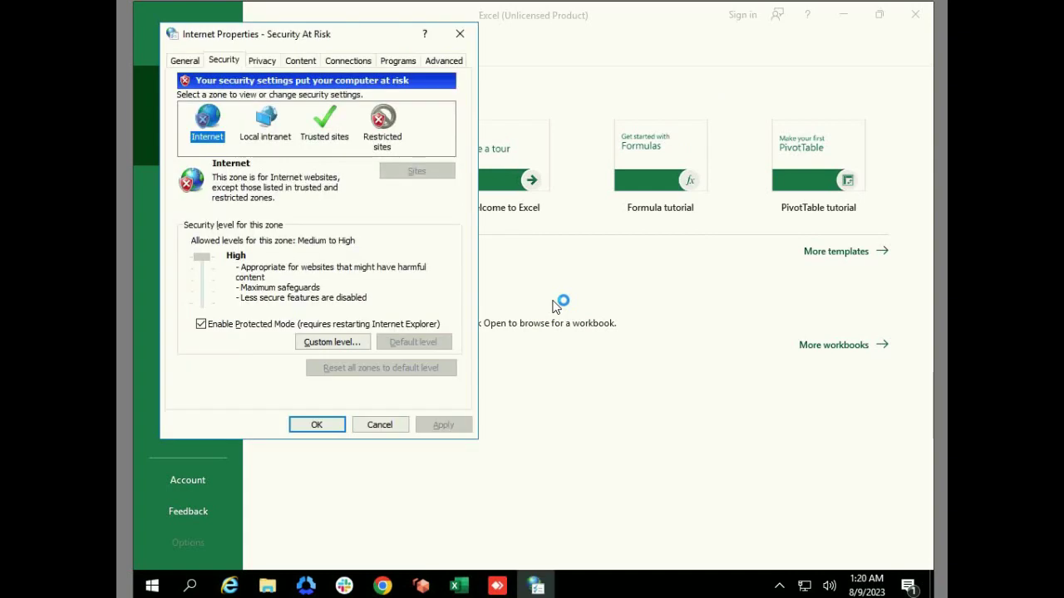
click(382, 123)
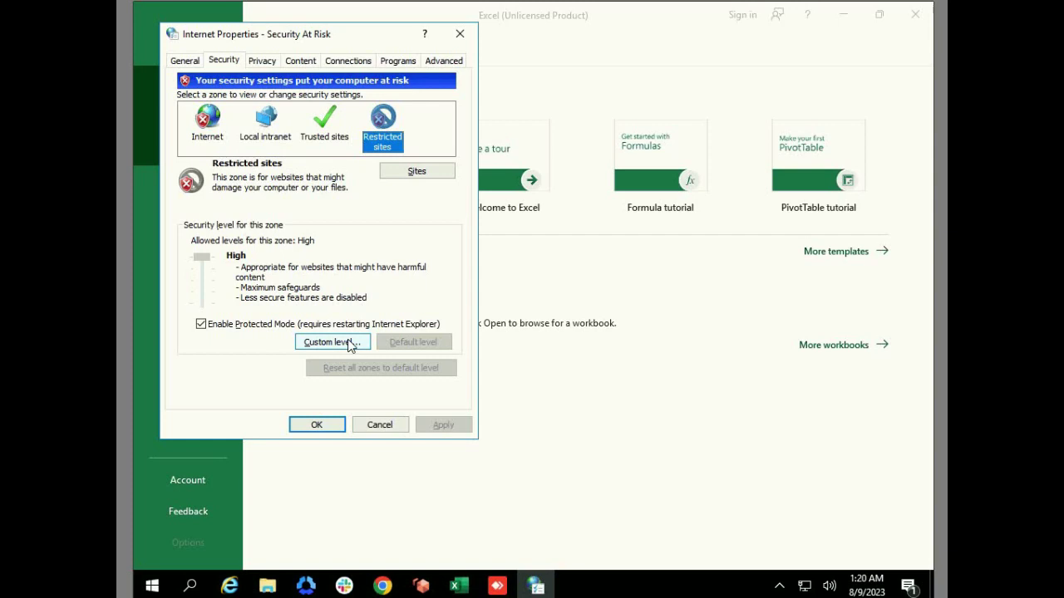
click(349, 342)
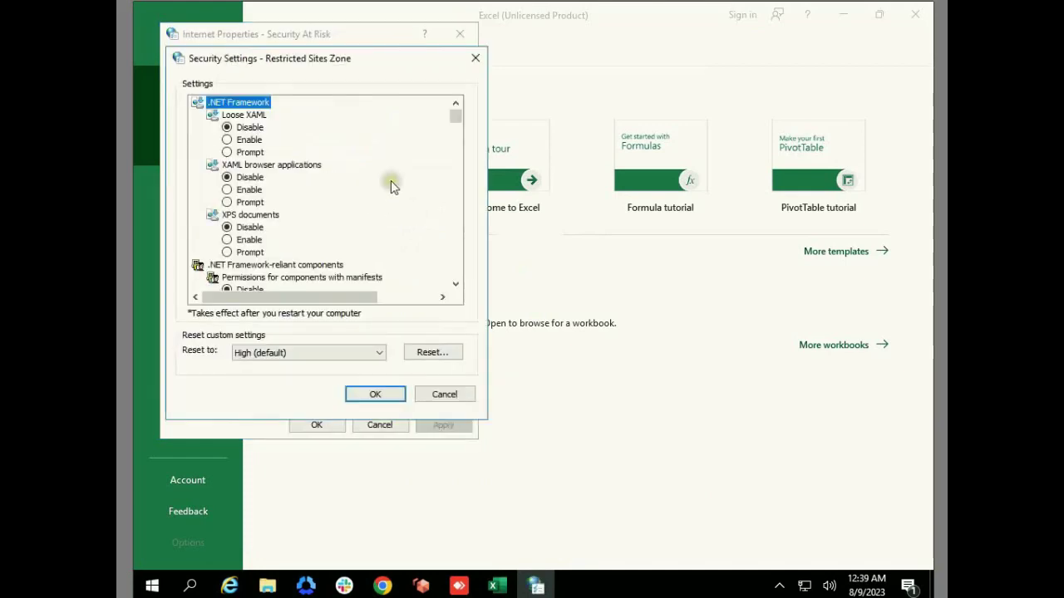
Enable scripting of Java applets and allow websites to prompt for information using scripted windows in the Restricted sites zone.
drag(455, 119, 442, 277)
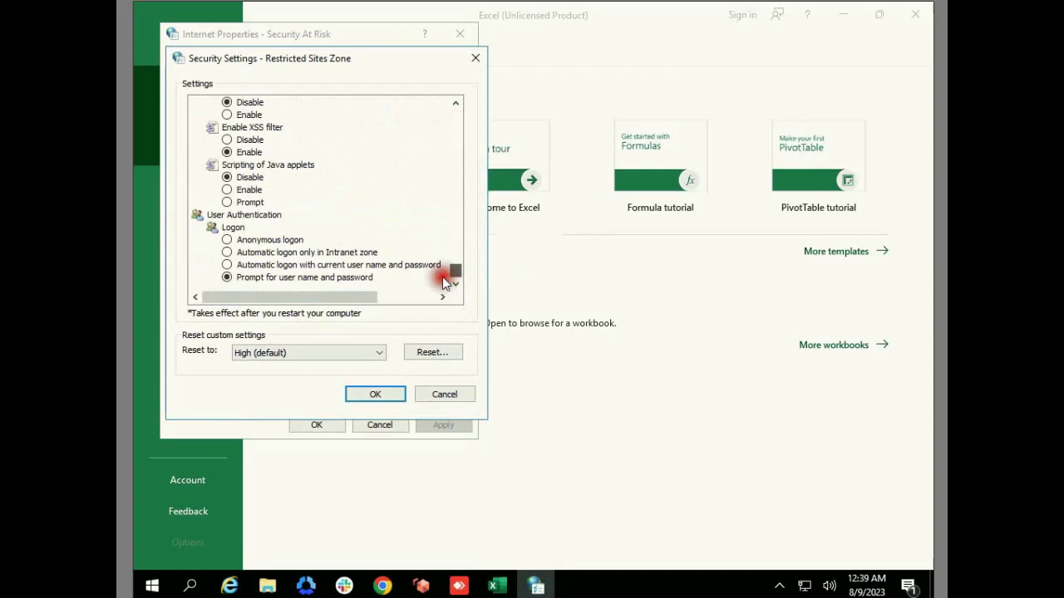
click(230, 190)
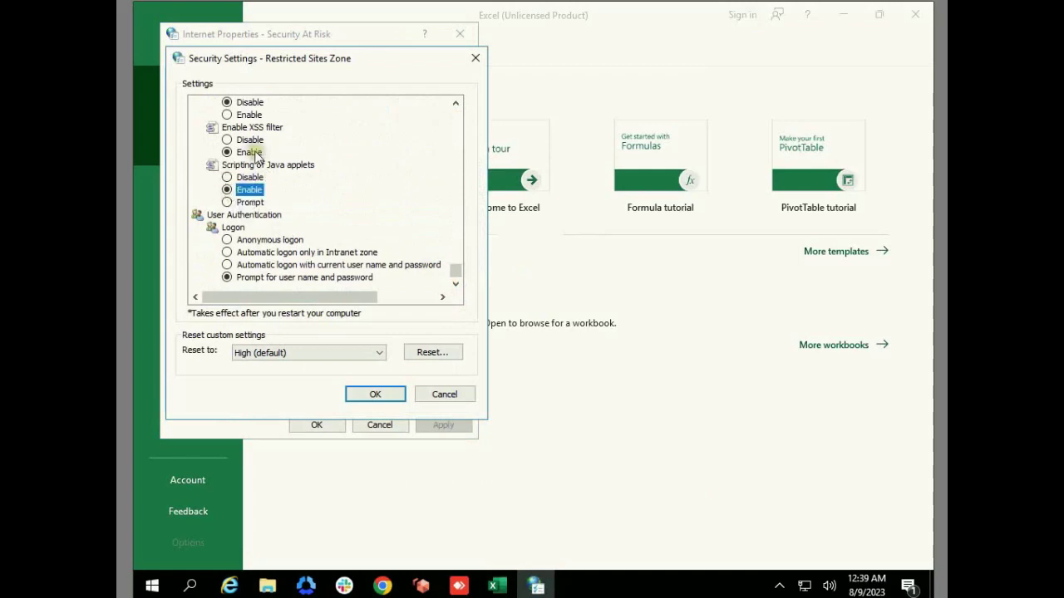
click(456, 104)
click(456, 104)
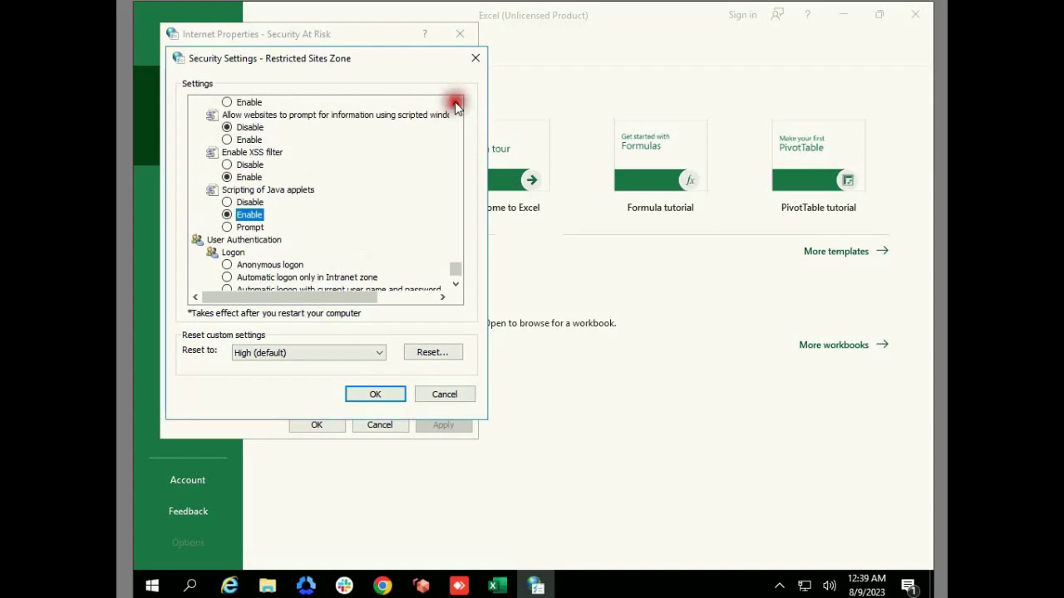
click(456, 103)
click(455, 103)
click(455, 103)
click(455, 103)
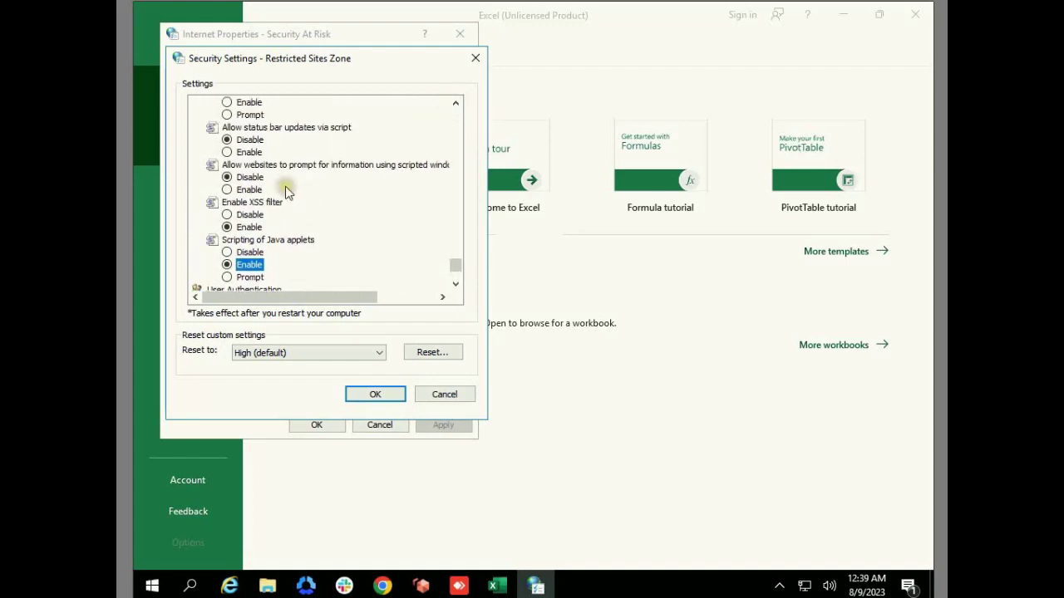
click(227, 190)
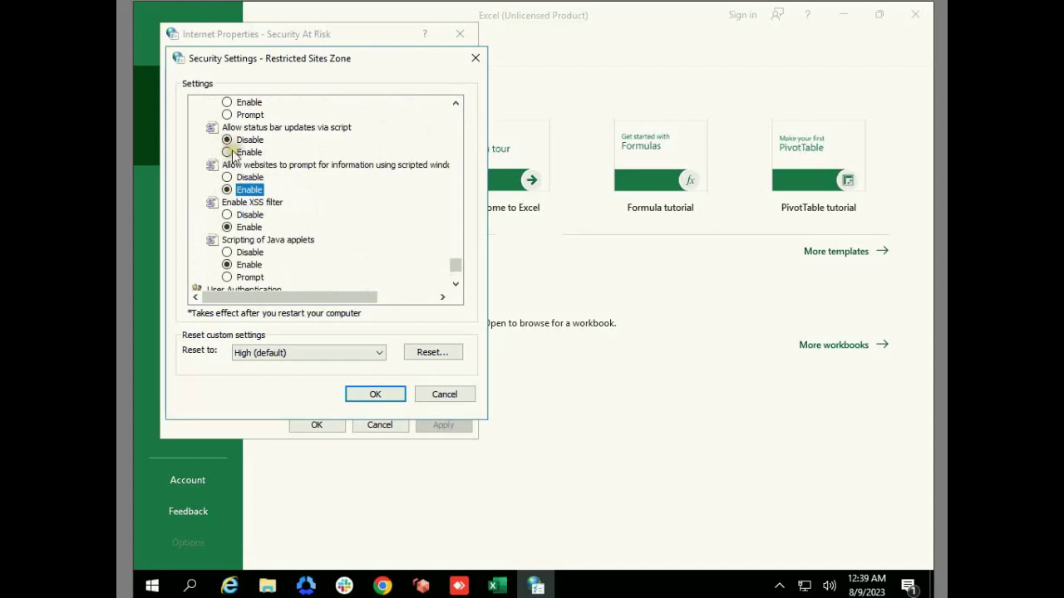
Enable status bar updates via script and programmatic clipboard access for the Restricted sites zone.
click(456, 105)
click(456, 104)
click(455, 105)
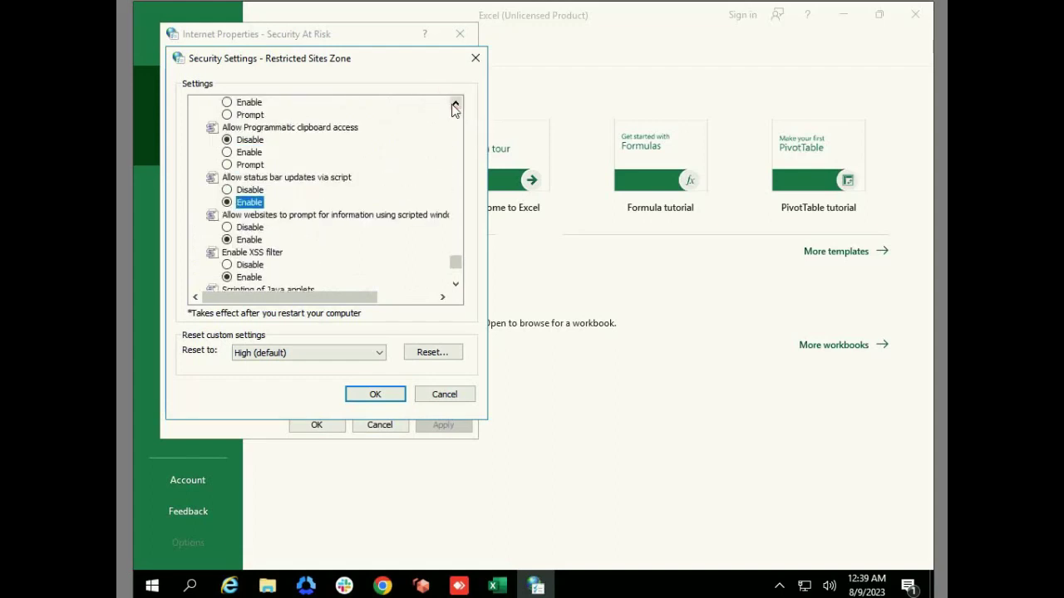
click(227, 152)
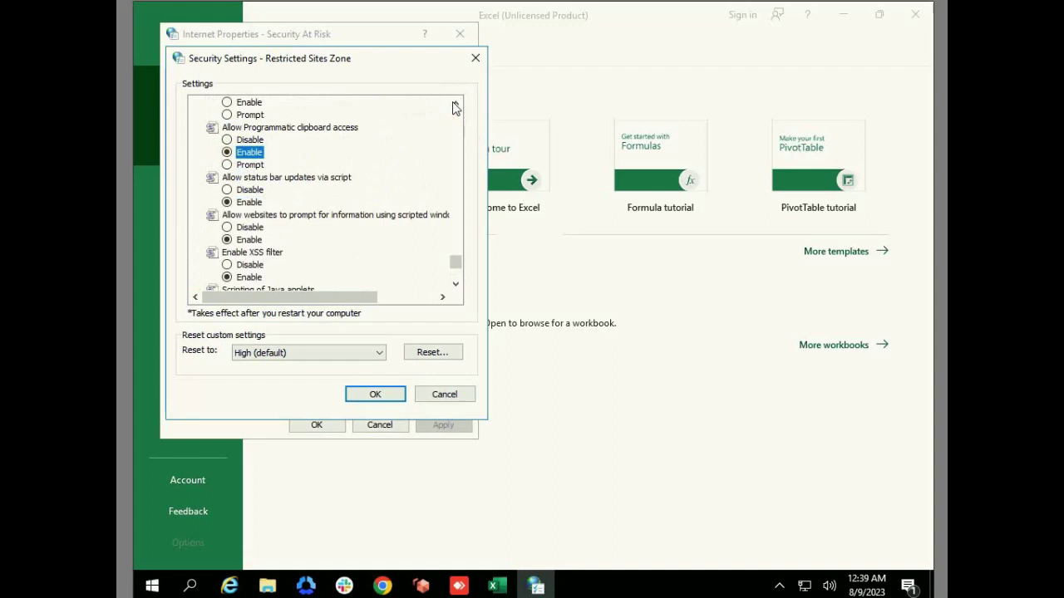
Enable Active scripting for the Restricted sites zone, and confirm and apply the zone's changed security settings.
click(455, 103)
click(456, 103)
click(456, 105)
click(226, 139)
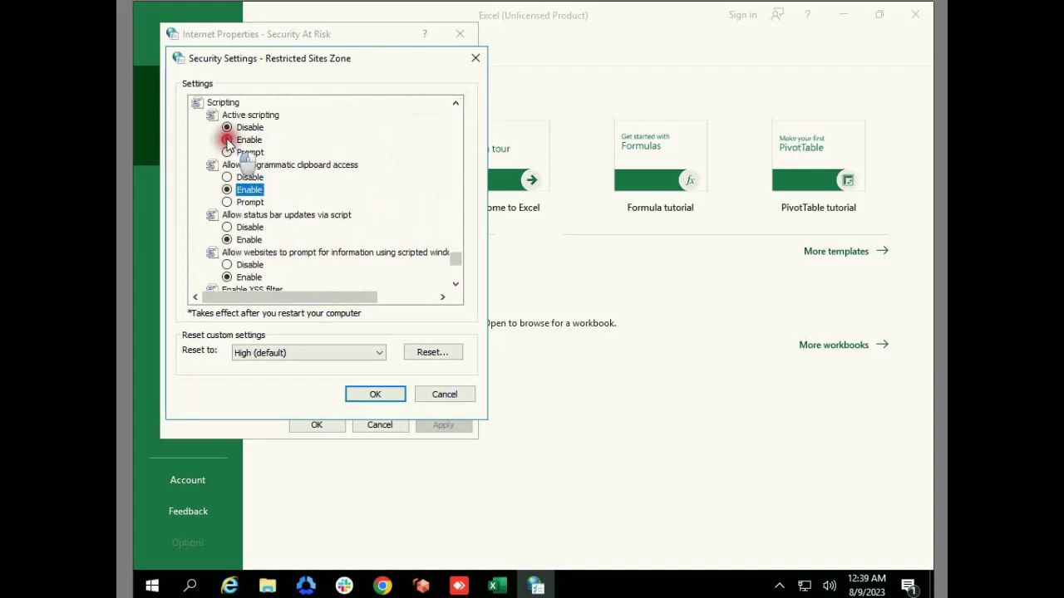
click(456, 103)
click(456, 103)
click(456, 103)
click(456, 103)
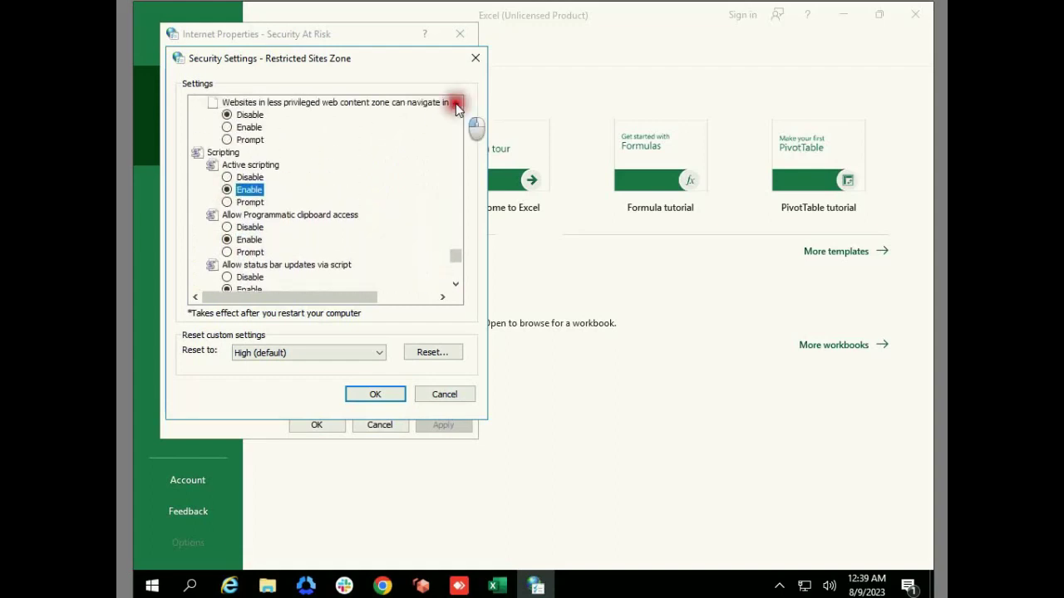
click(456, 103)
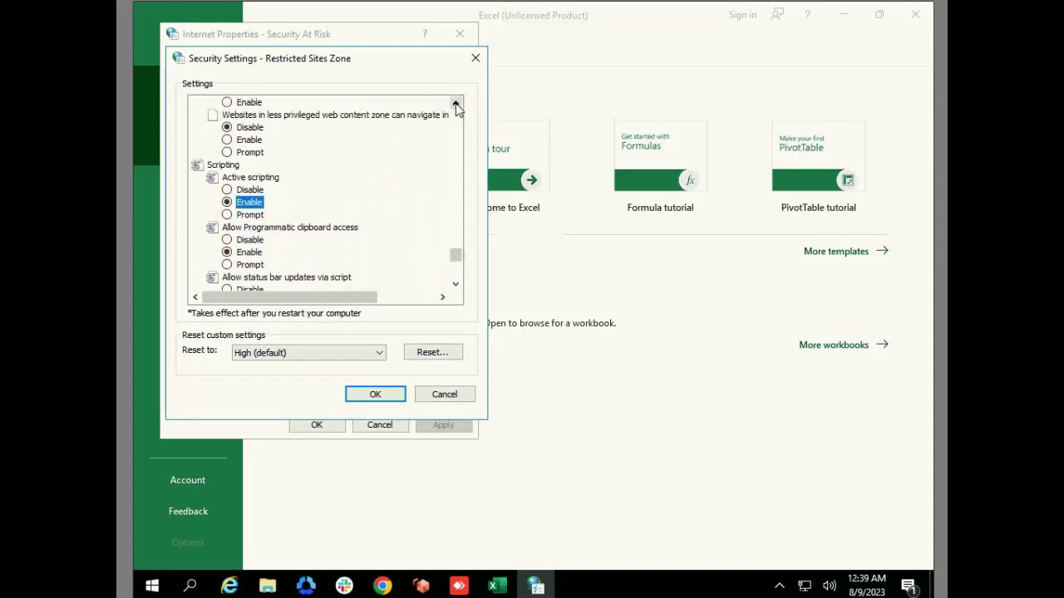
click(379, 396)
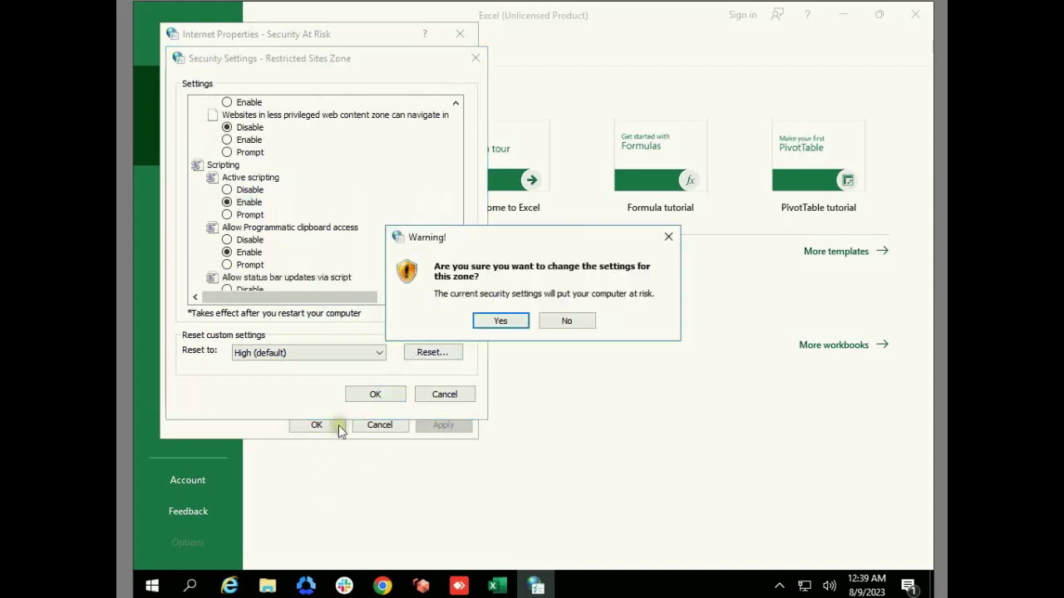
click(501, 318)
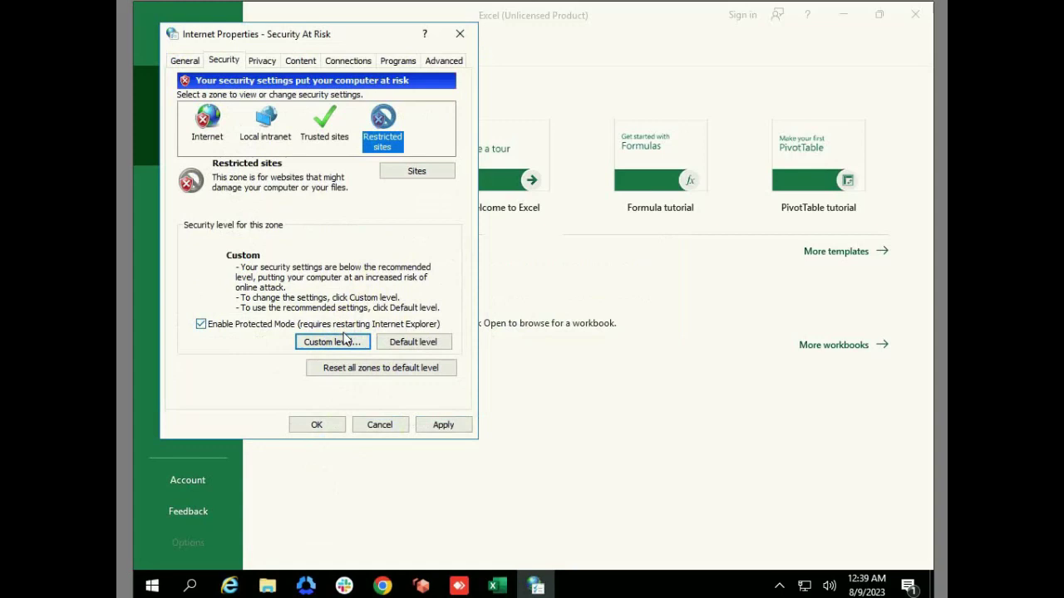
click(442, 425)
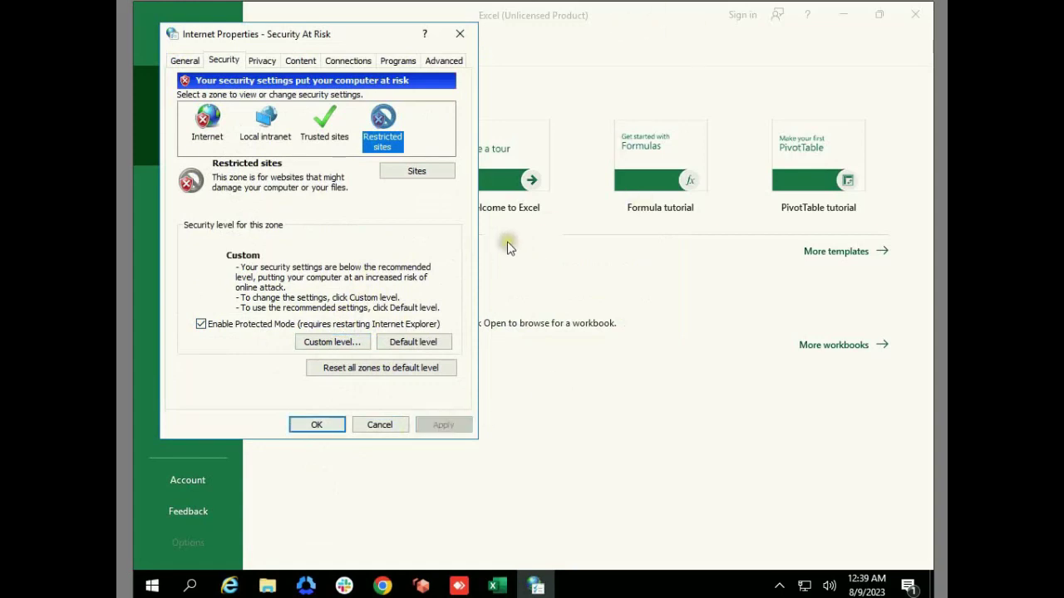
Try signing in to Office from Excel again, dismissing the blocked-content warnings and the sign-in window.
click(742, 17)
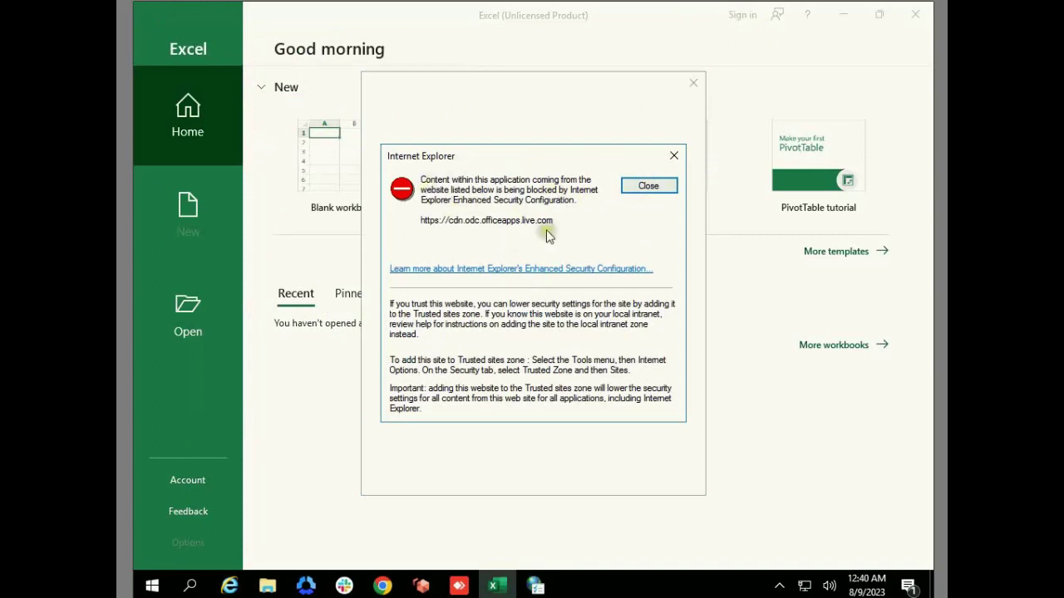
click(640, 185)
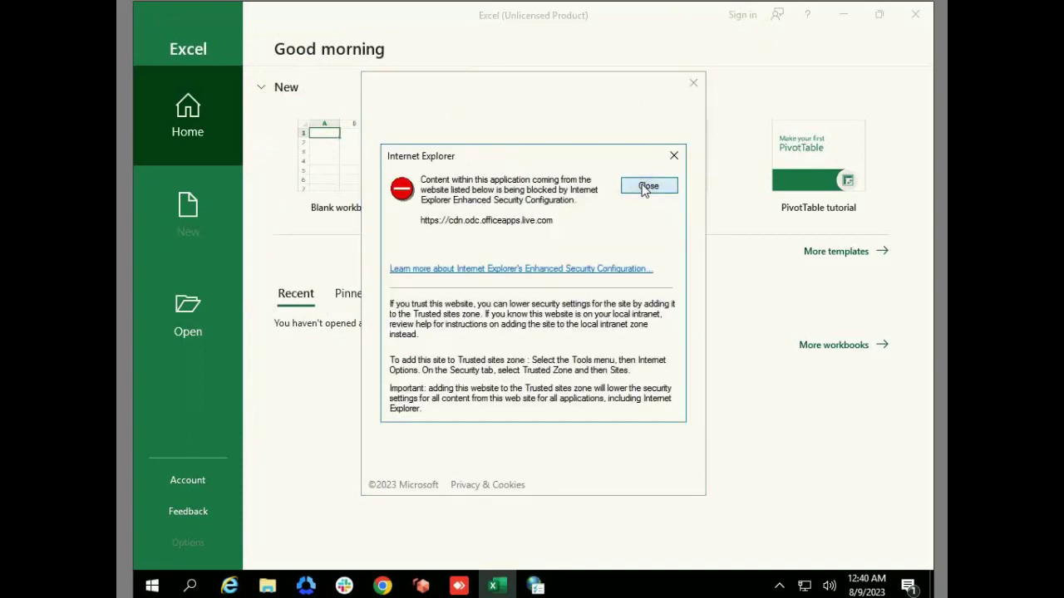
click(641, 186)
click(513, 385)
click(512, 385)
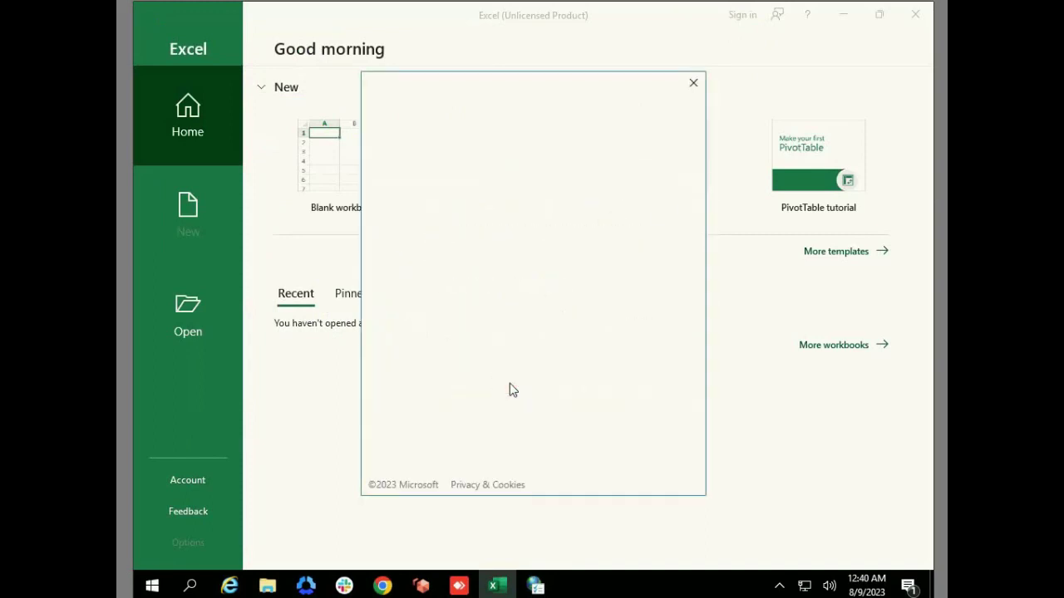
click(694, 84)
In the Internet zone's custom security settings, enable scripting of Java applets and website prompts for information using scripted windows.
click(536, 586)
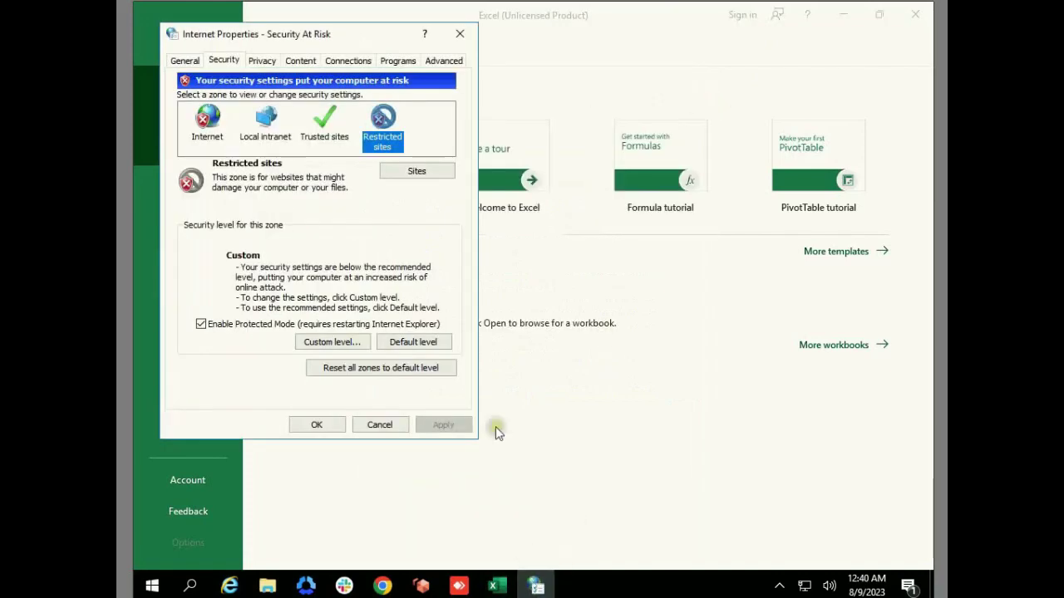
click(208, 123)
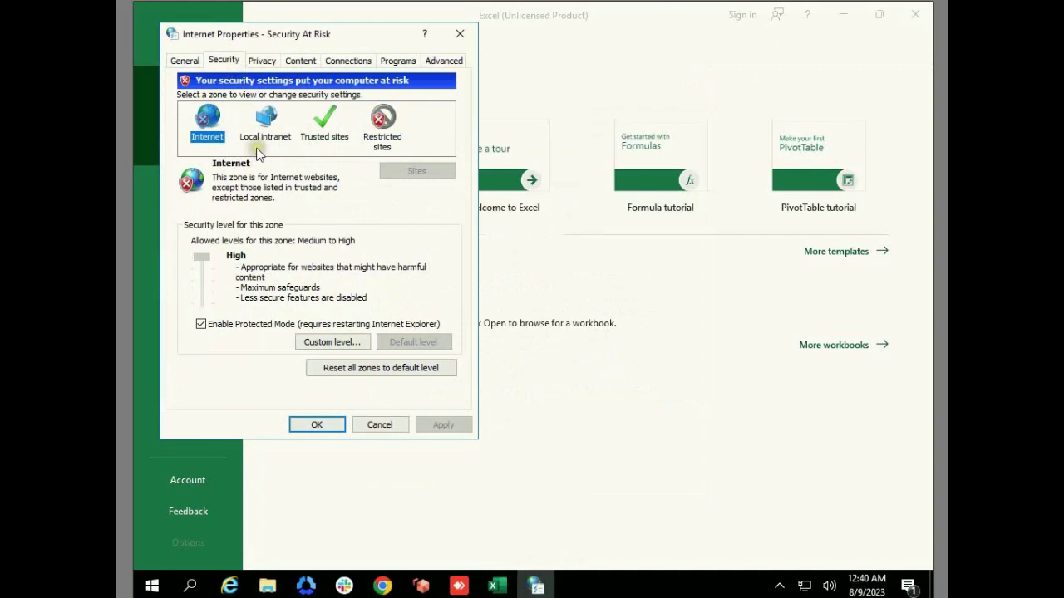
click(339, 345)
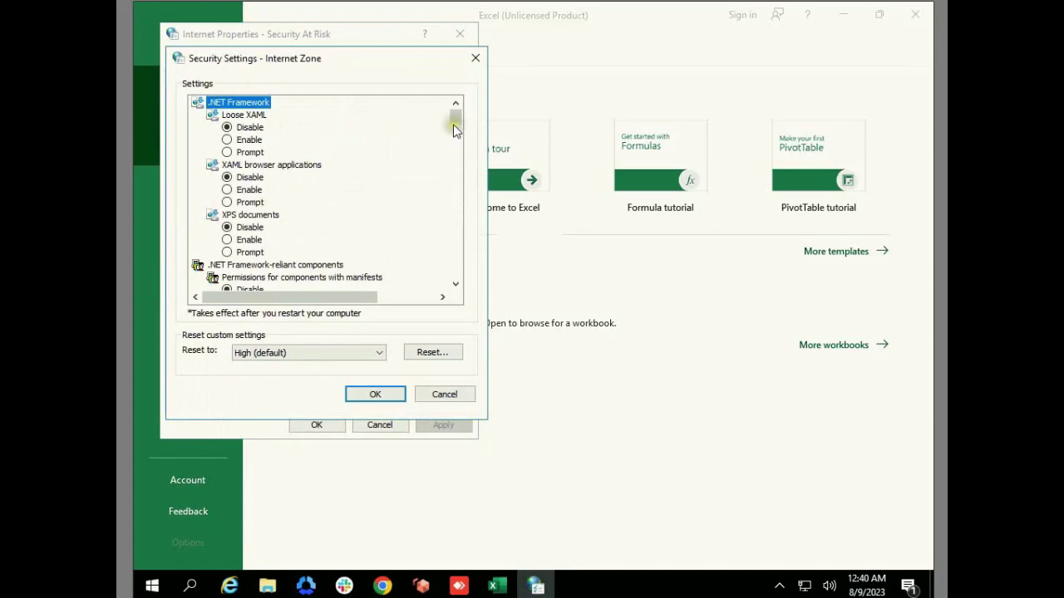
scroll(441, 156, down, 20)
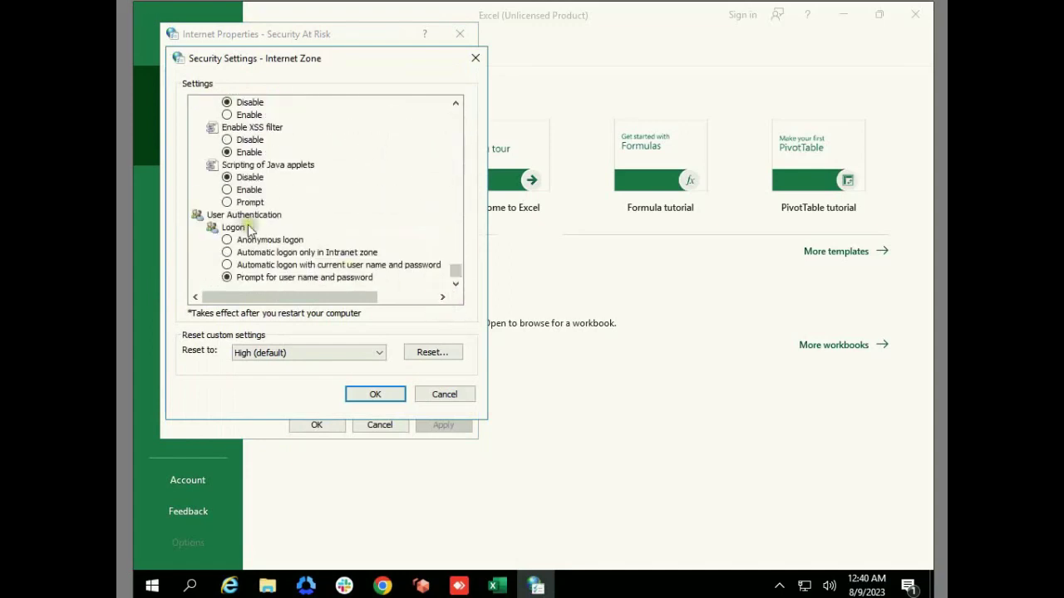
click(242, 190)
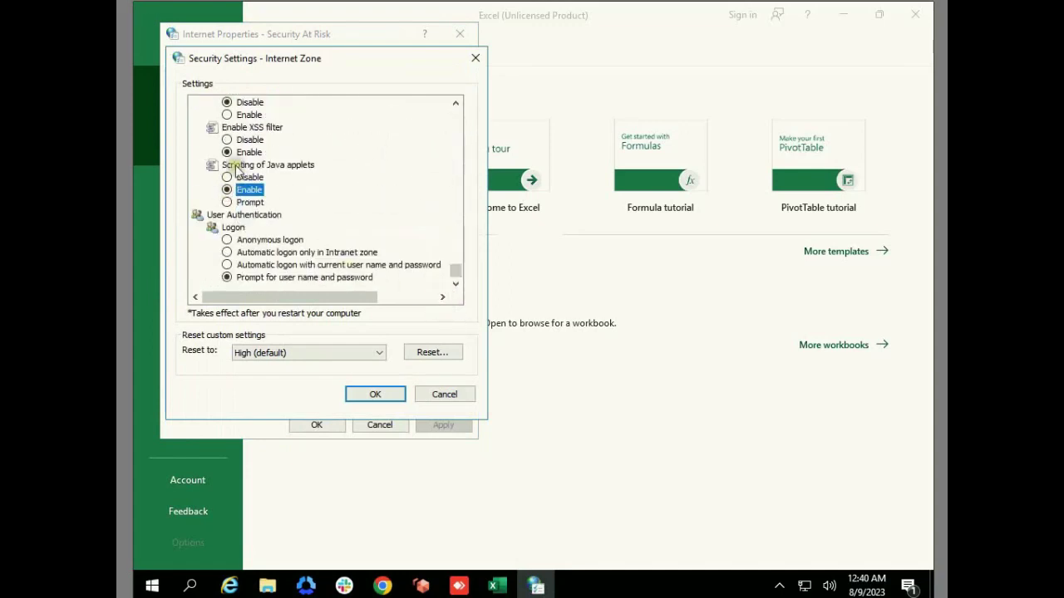
click(456, 103)
click(456, 103)
click(456, 103)
click(456, 103)
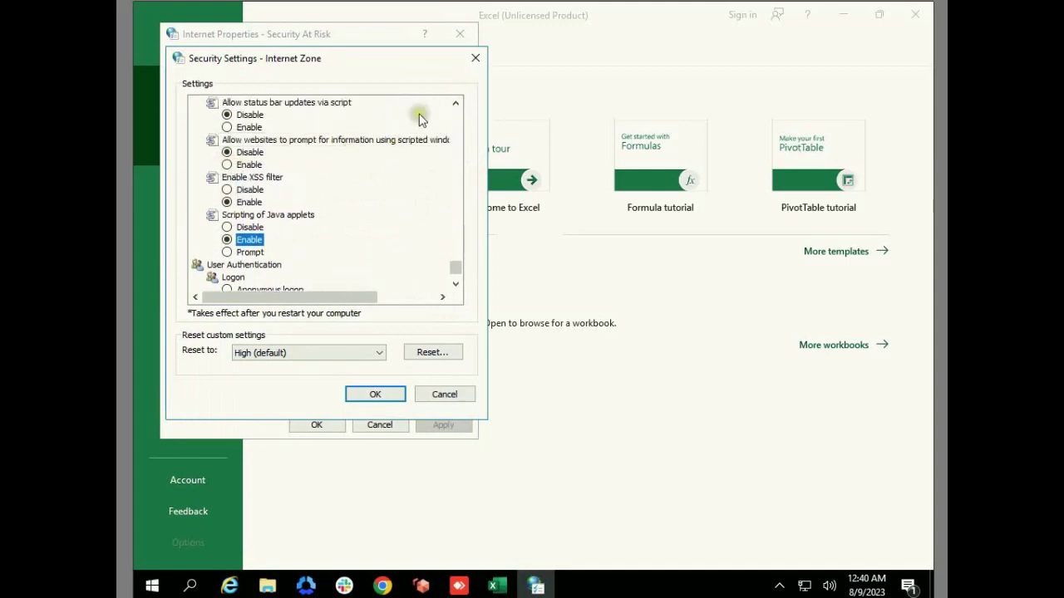
click(237, 164)
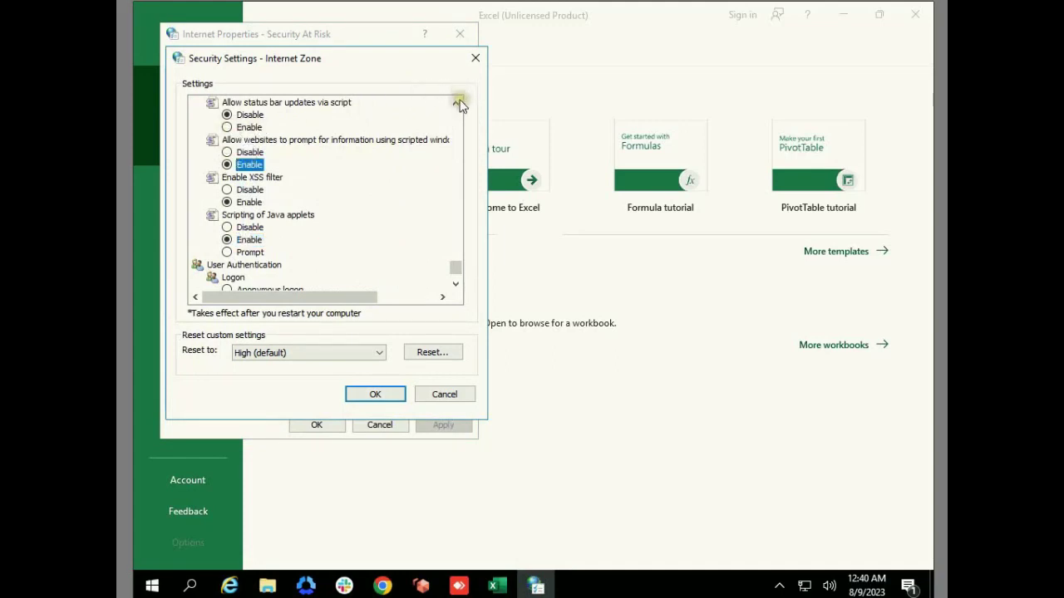
Enable status bar updates via script and programmatic clipboard access for the Internet zone.
click(242, 127)
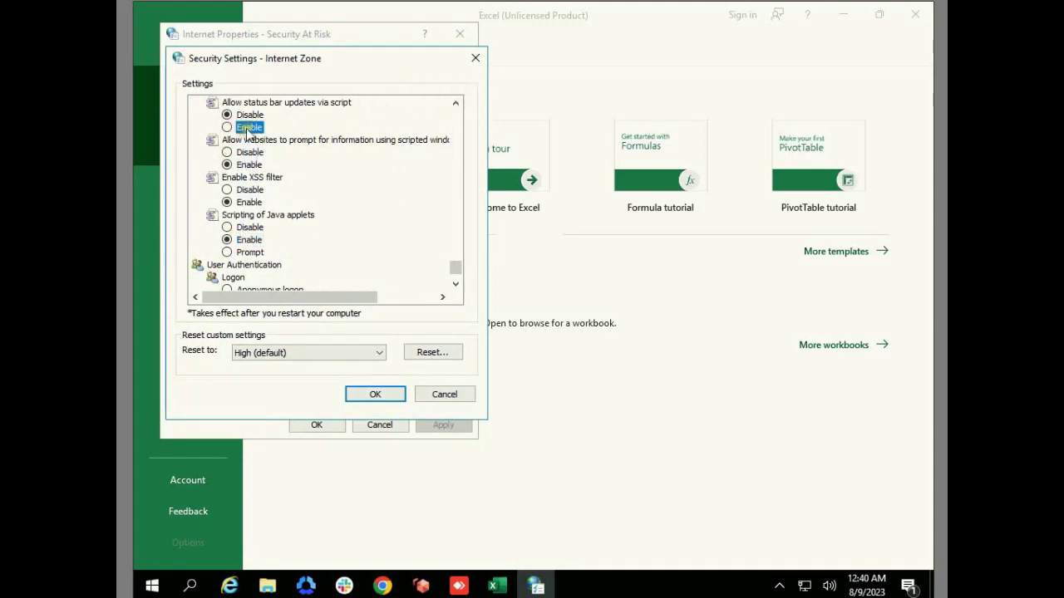
click(455, 104)
click(455, 104)
click(455, 104)
click(454, 104)
click(454, 104)
click(455, 104)
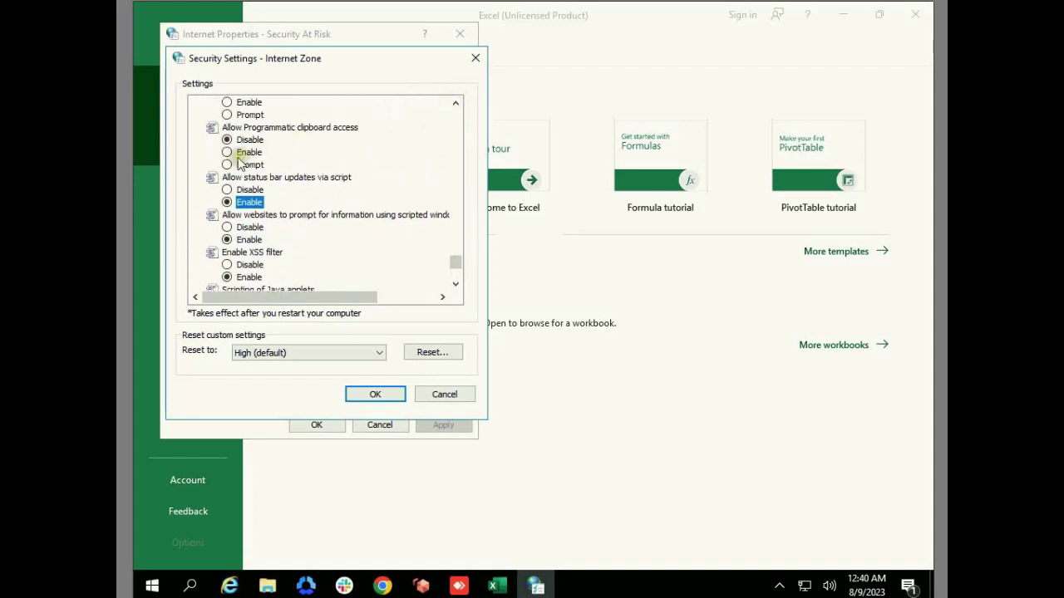
click(227, 152)
Enable Active scripting for the Internet zone, and confirm and apply the zone's changed security settings.
click(454, 103)
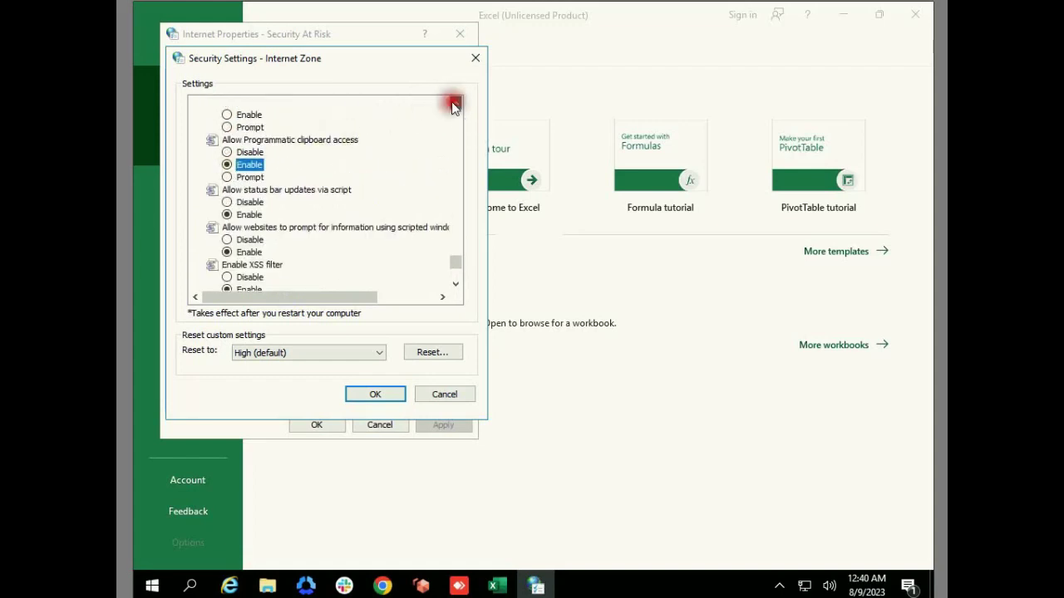
click(454, 103)
click(455, 104)
click(455, 104)
click(455, 104)
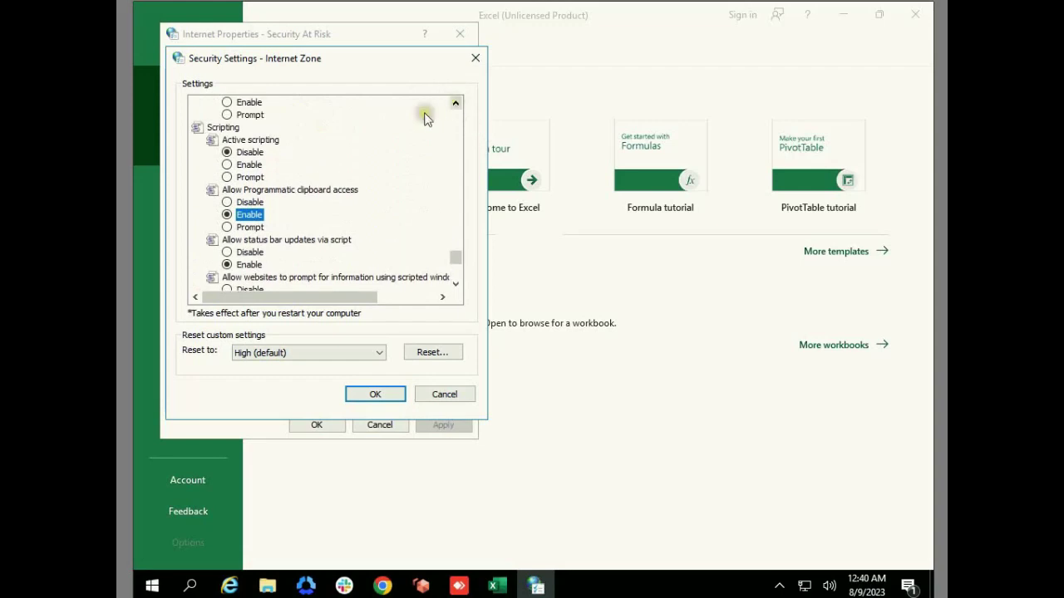
click(226, 165)
click(378, 398)
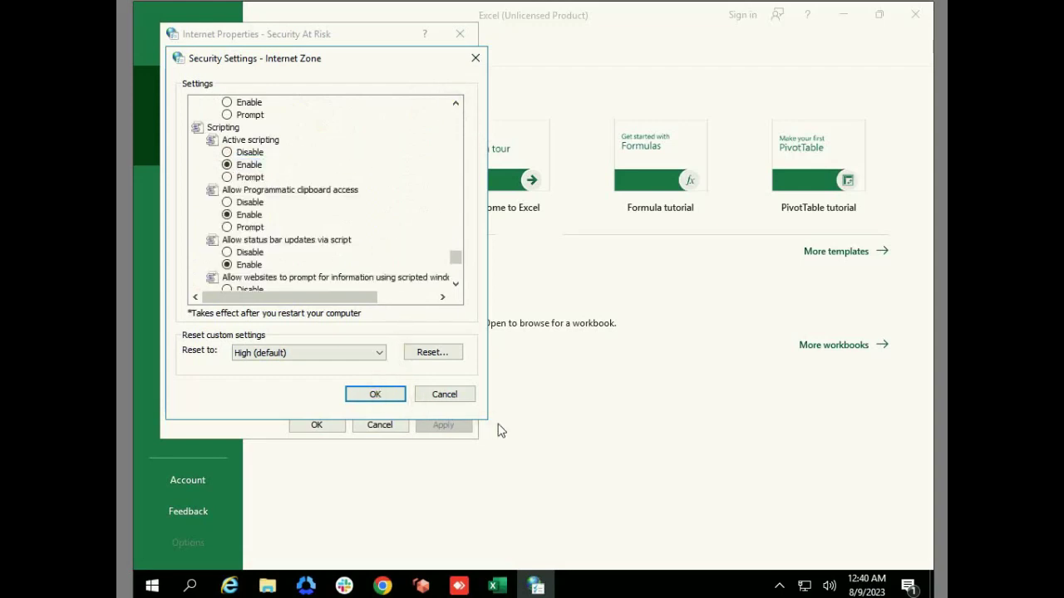
click(375, 393)
click(502, 319)
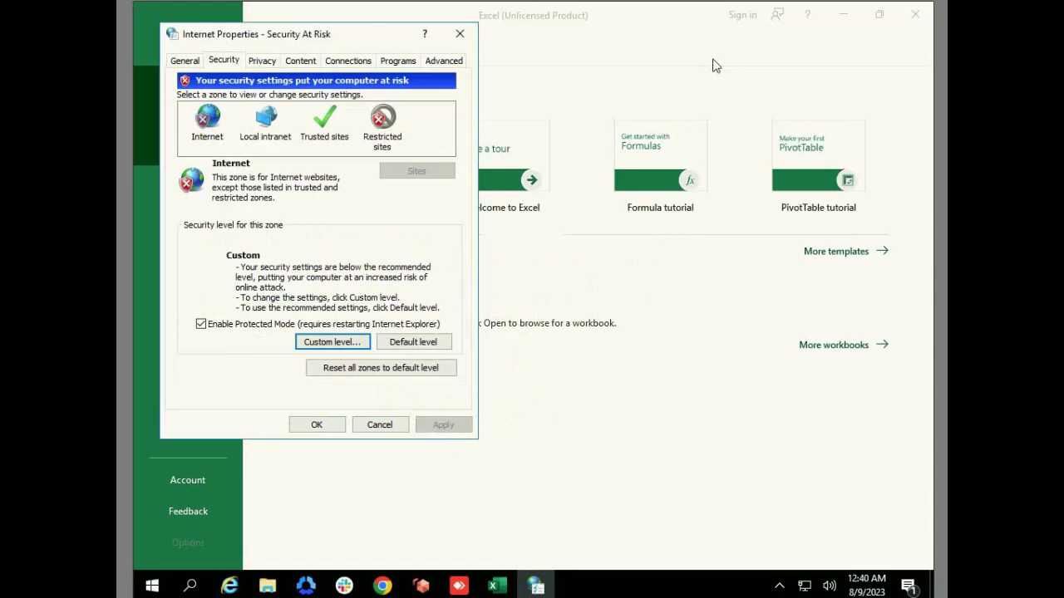
Return to Excel and start the Office sign-in again with the changed Internet zone settings.
click(739, 14)
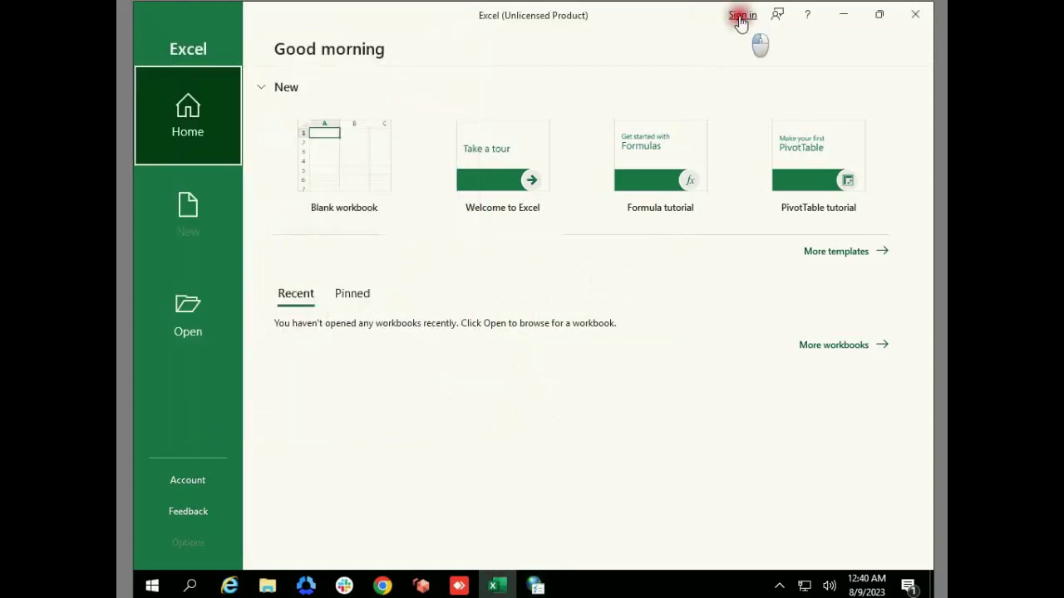